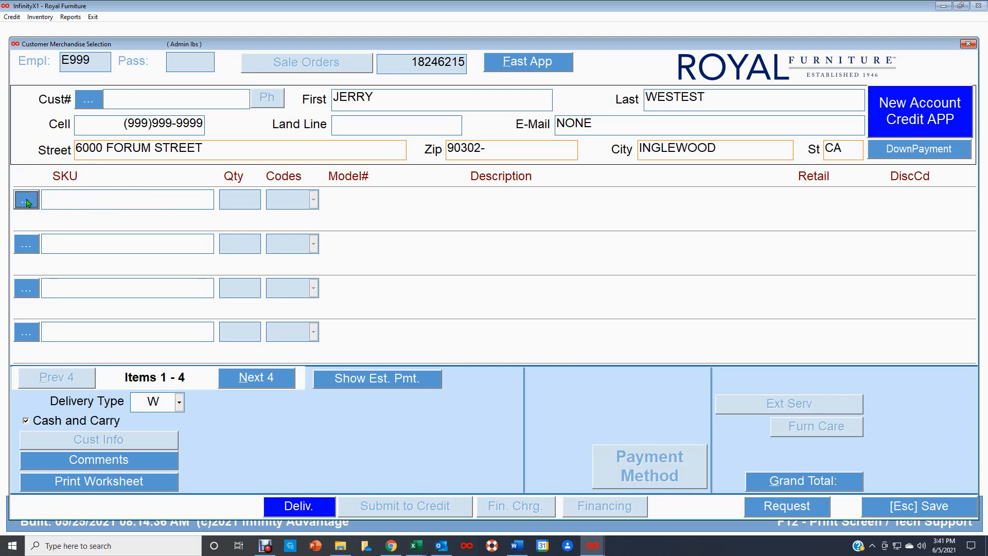
Step: Create a new SKU from the first item line, opening a blank Inventory File Maintenance form
{"action": "left_click", "coordinate": [28, 202]}
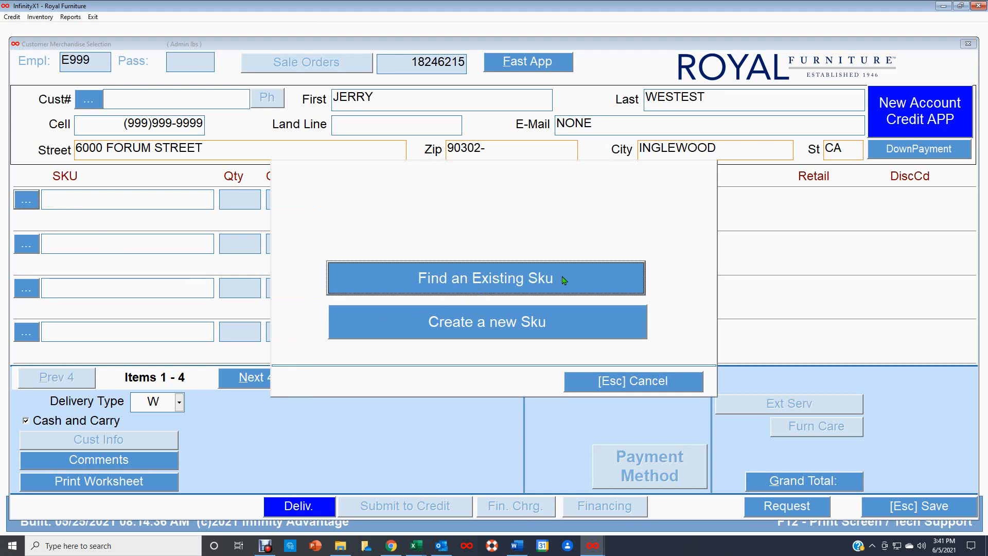
{"action": "left_click", "coordinate": [489, 323]}
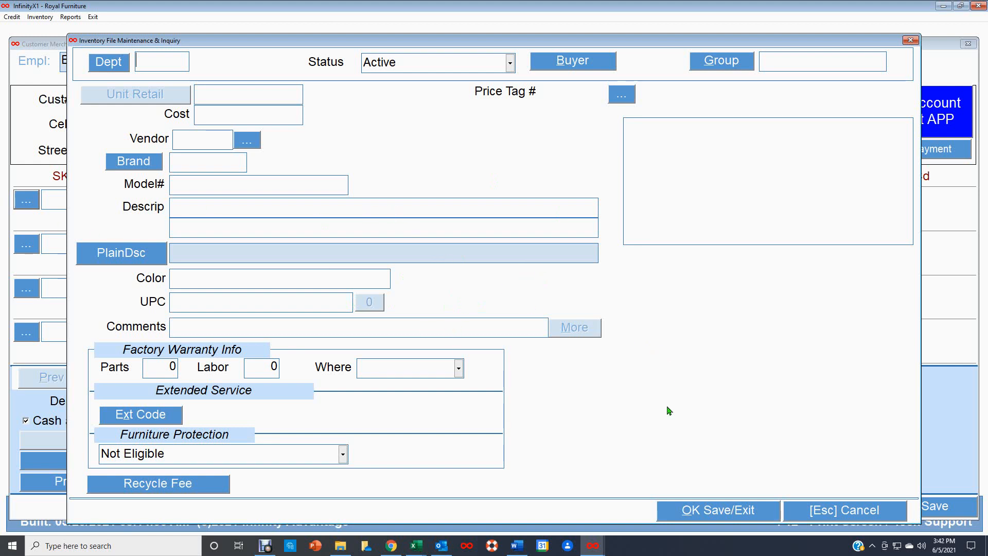
Step: Switch to the Purchase Order Detail window showing PO 74862's accent-chair line items
{"action": "mouse_move", "coordinate": [592, 549]}
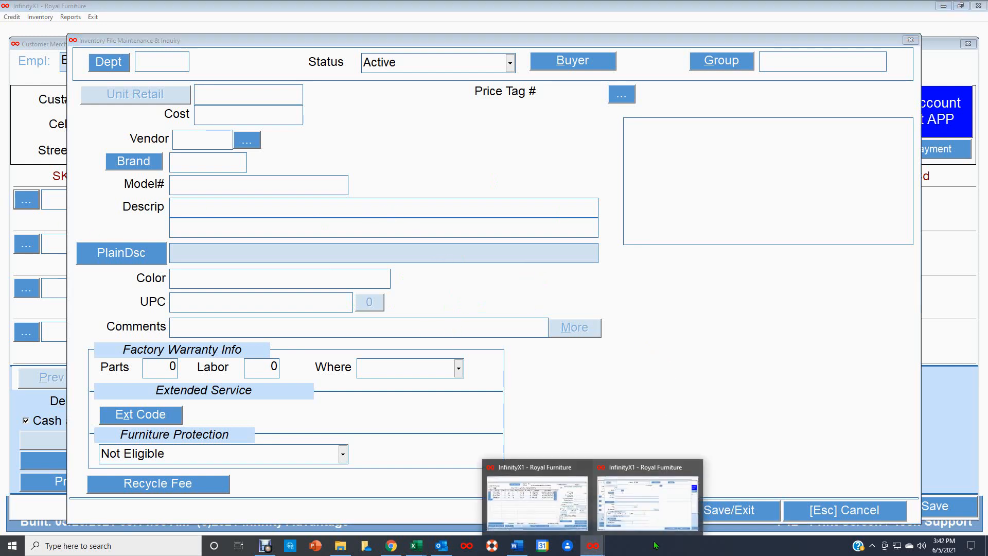
{"action": "left_click", "coordinate": [529, 511]}
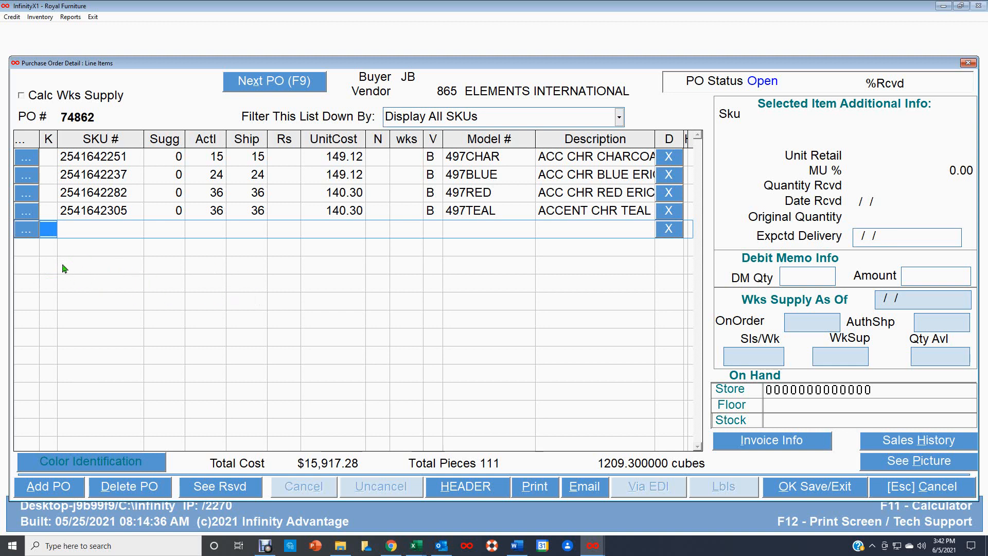
{"action": "left_click", "coordinate": [26, 232]}
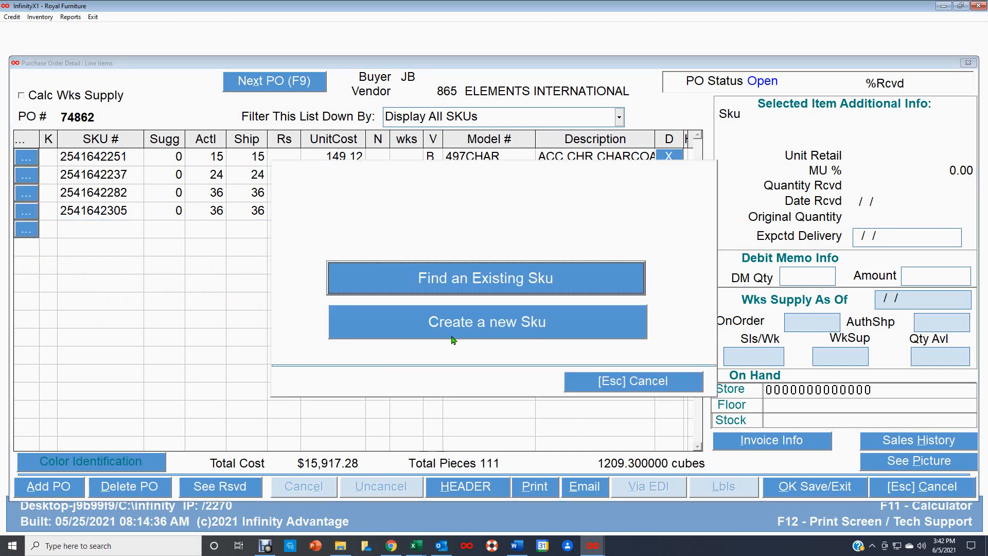
{"action": "left_click", "coordinate": [485, 325]}
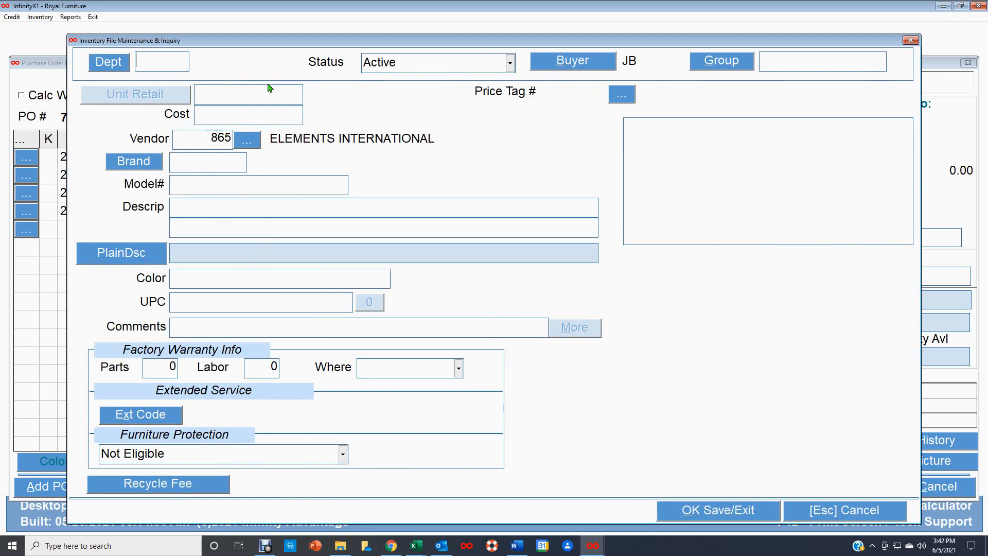
{"action": "key", "text": "Return"}
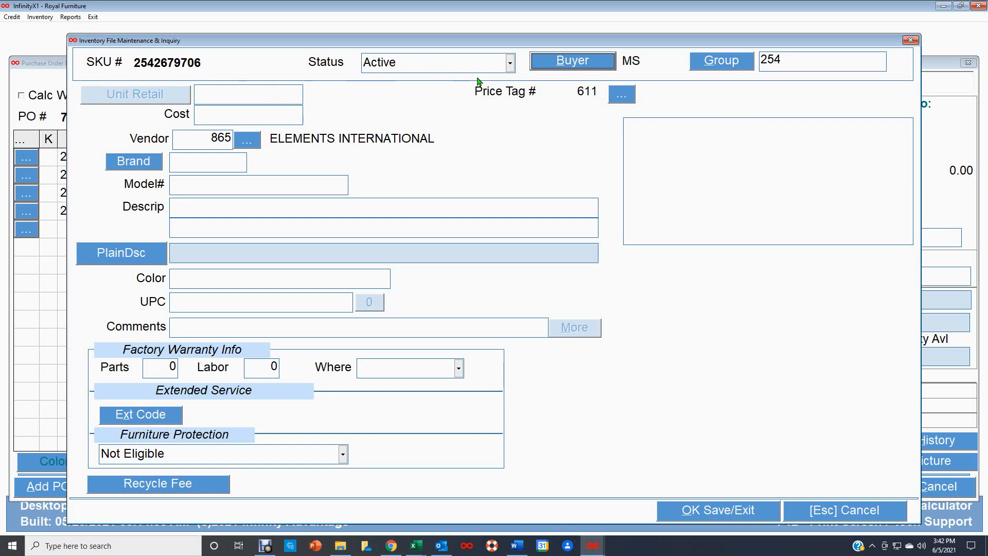
Step: Set the new SKU's buyer to JB, unit retail to $299.99 and cost to $145.00
{"action": "left_click", "coordinate": [590, 63]}
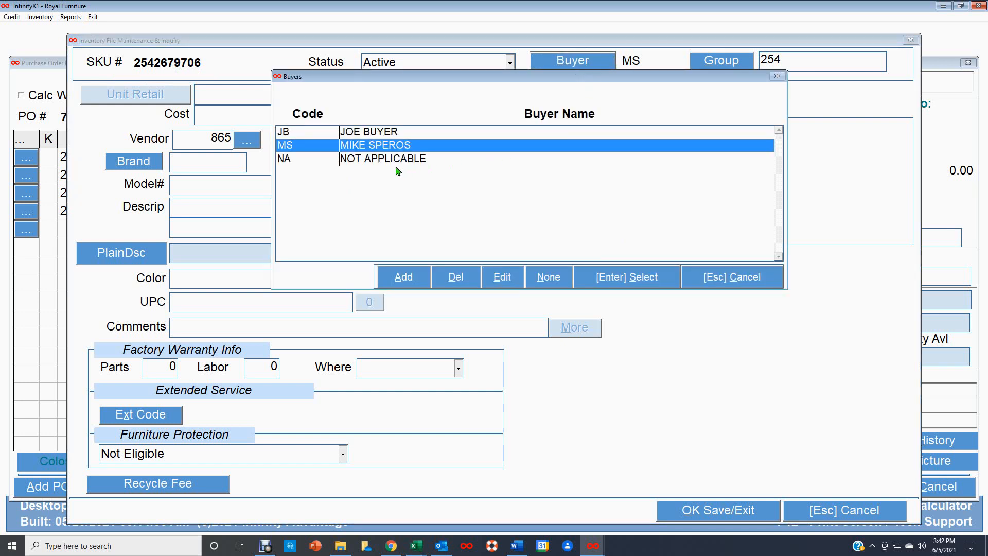
{"action": "left_click", "coordinate": [382, 137]}
{"action": "double_click", "coordinate": [383, 137]}
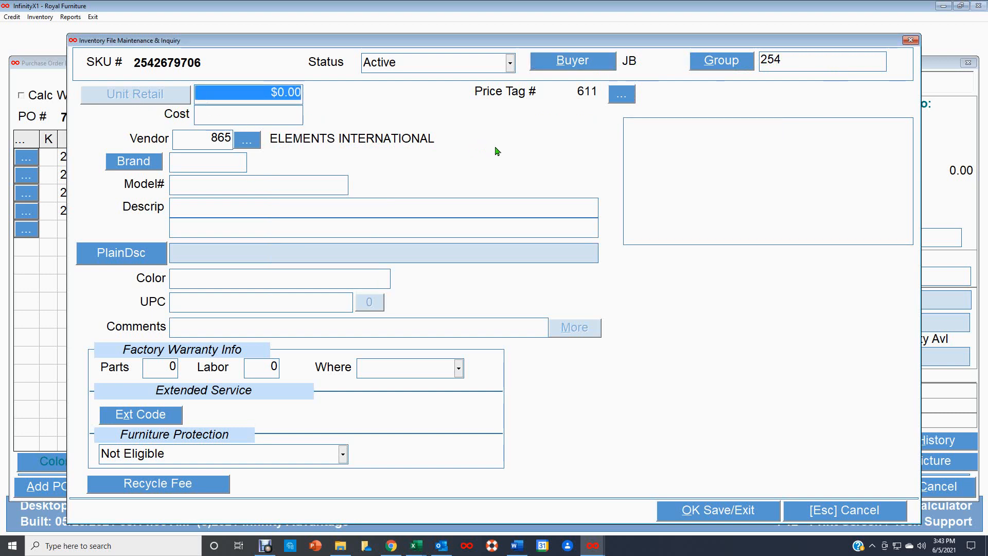
{"action": "type", "text": "299.99"}
{"action": "key", "text": "Tab"}
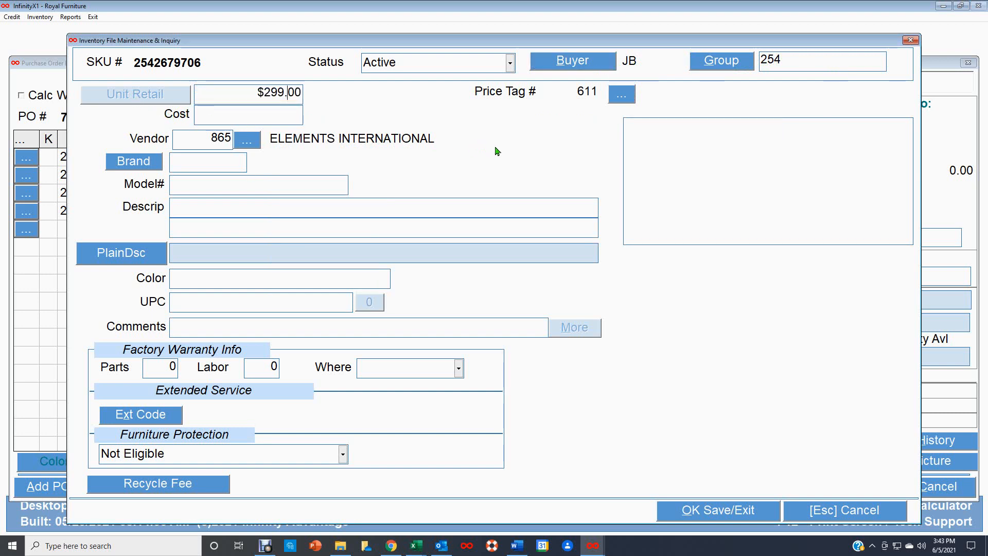
{"action": "left_click", "coordinate": [241, 115]}
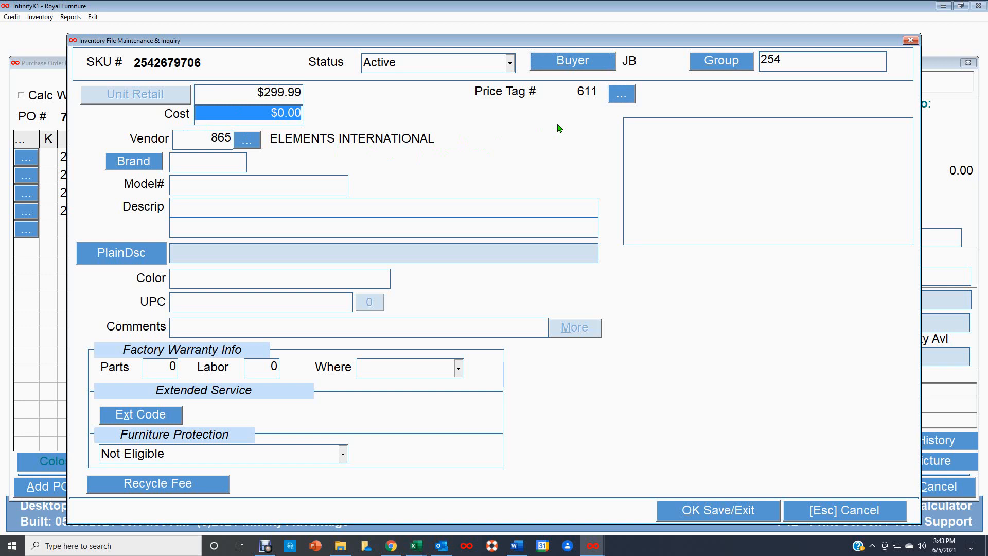
{"action": "type", "text": "145."}
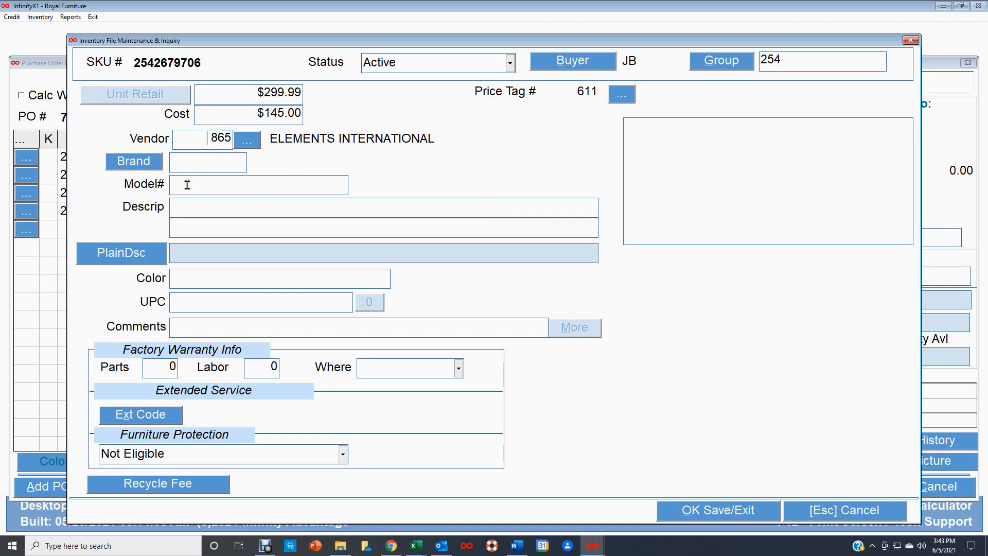
Step: Set the SKU's brand to ELEMEN and model number to 2468
{"action": "left_click", "coordinate": [163, 163]}
{"action": "double_click", "coordinate": [328, 181]}
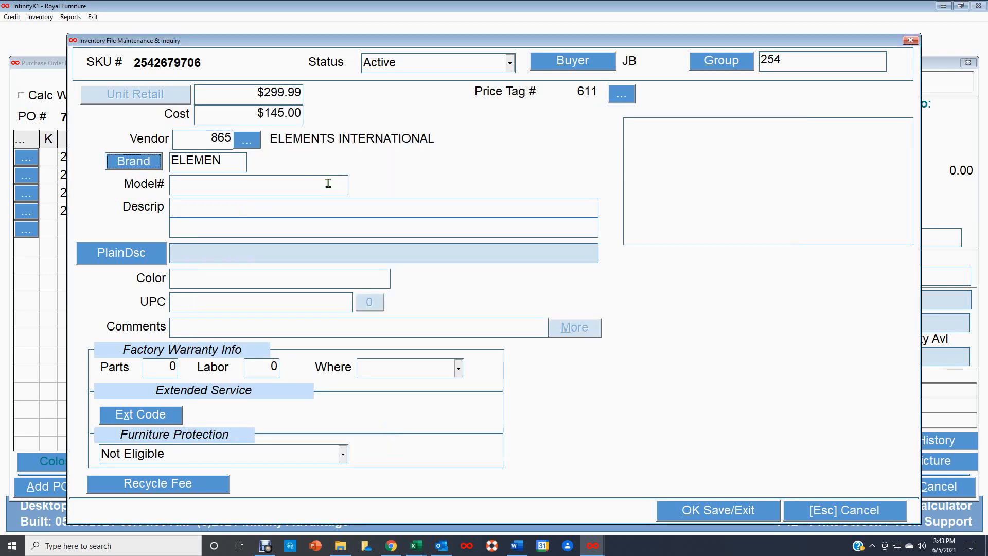
{"action": "left_click", "coordinate": [186, 184]}
{"action": "type", "text": "2468"}
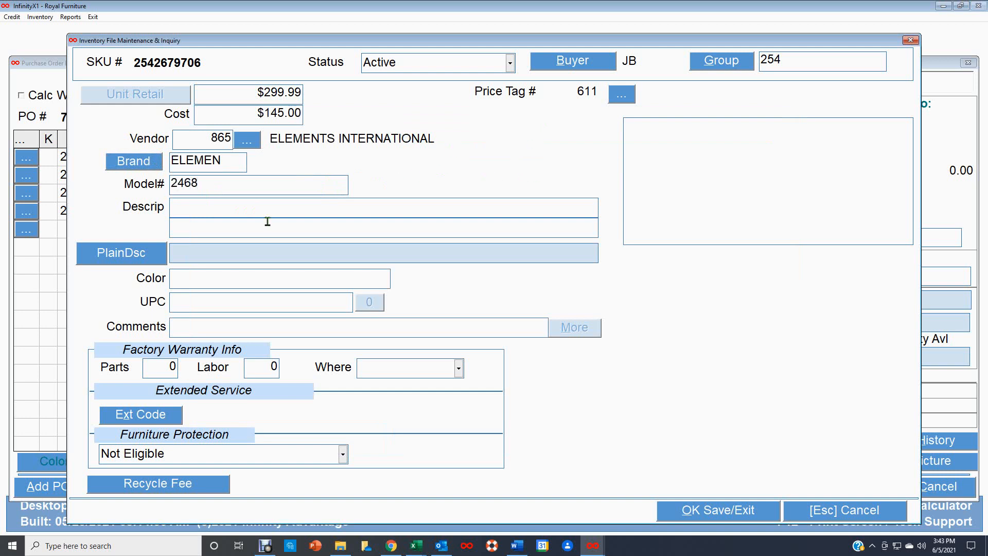
{"action": "key", "text": "Tab"}
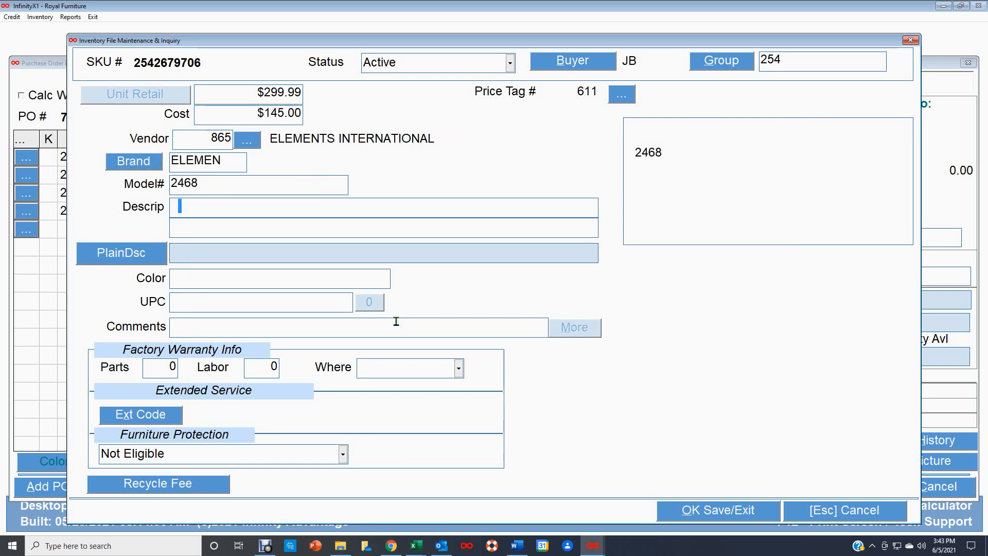
Step: Enter the two-line description ACCENT CHAIR / BURNT ORANGE
{"action": "type", "text": "ACCENT CHAIR"}
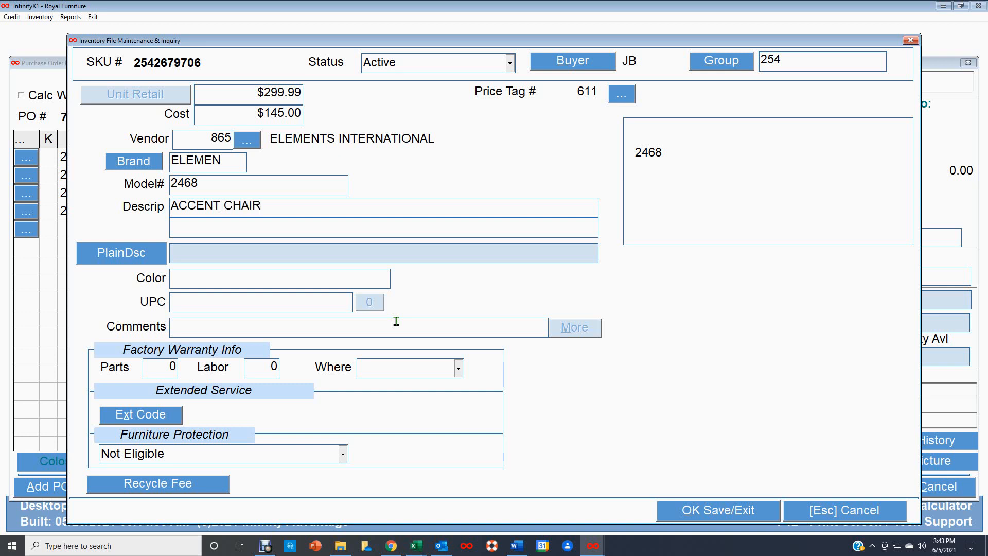
{"action": "left_click", "coordinate": [182, 230]}
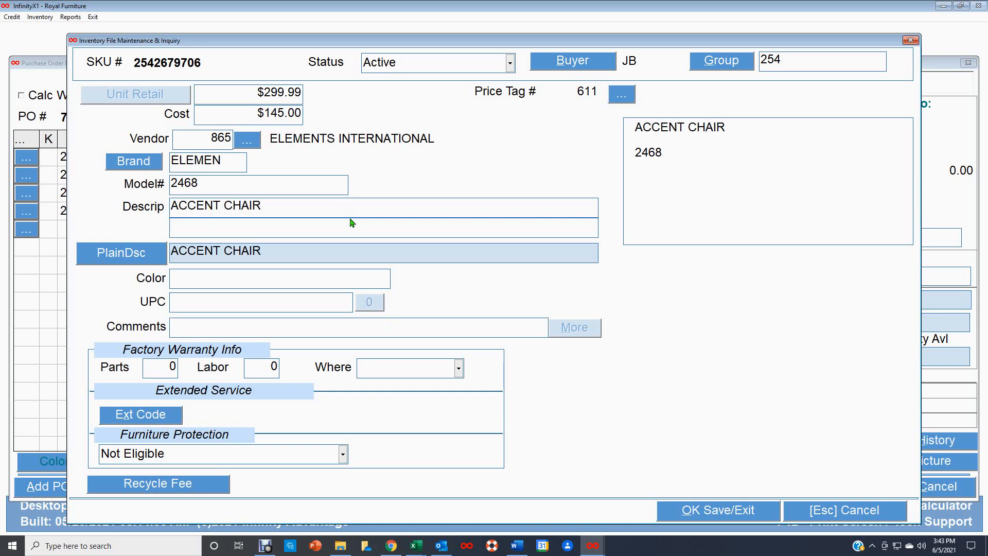
{"action": "type", "text": "BURNT ORAN"}
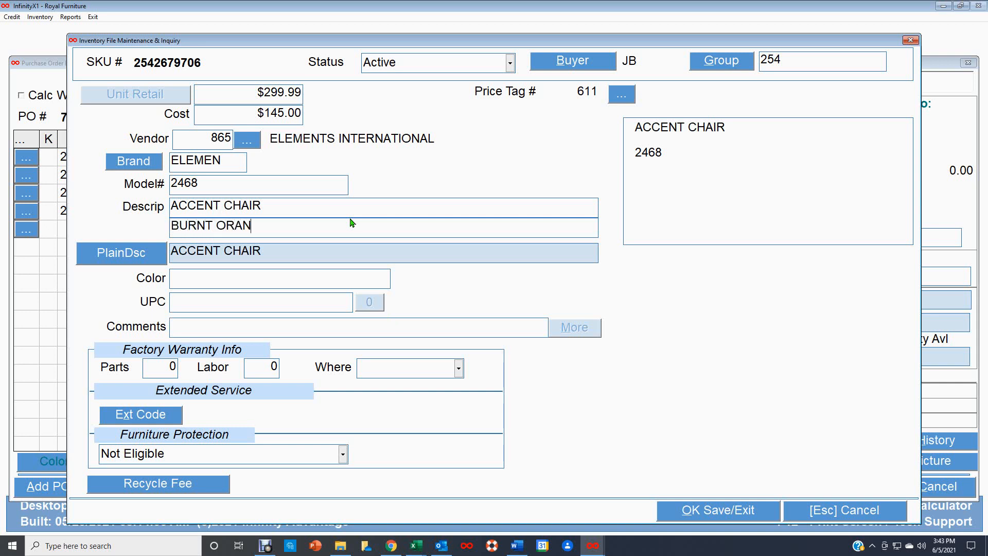
{"action": "type", "text": "GE"}
{"action": "left_click", "coordinate": [183, 282]}
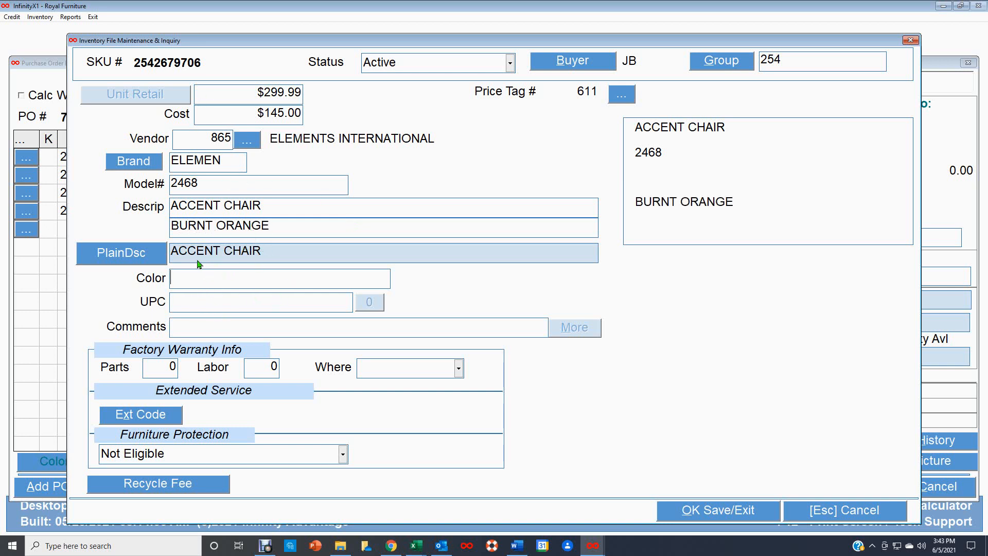
{"action": "left_click", "coordinate": [179, 329]}
Step: Set the factory warranty to 12 parts, 12 labor at Home, and select Extnd Svc Avail protection
{"action": "left_click", "coordinate": [155, 369]}
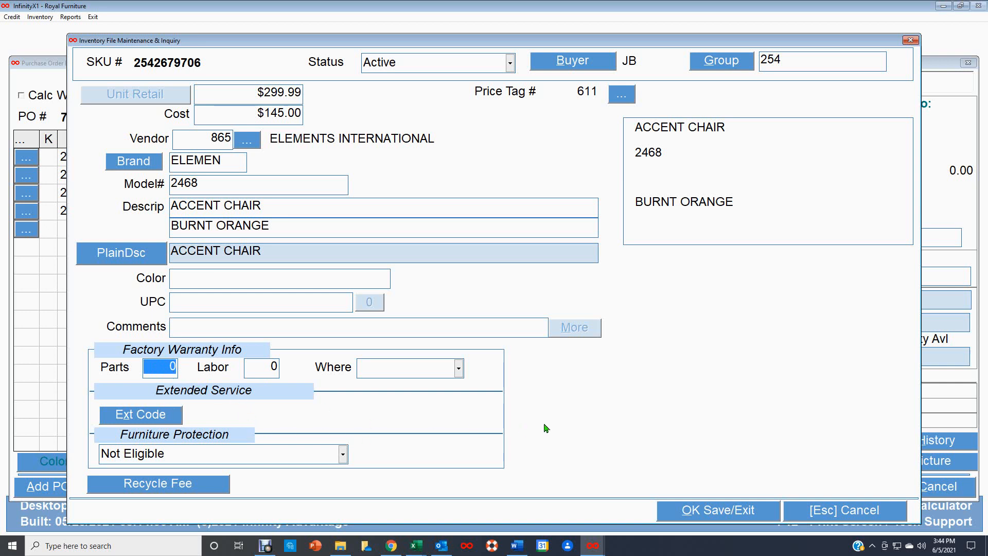
{"action": "type", "text": "12"}
{"action": "key", "text": "Tab"}
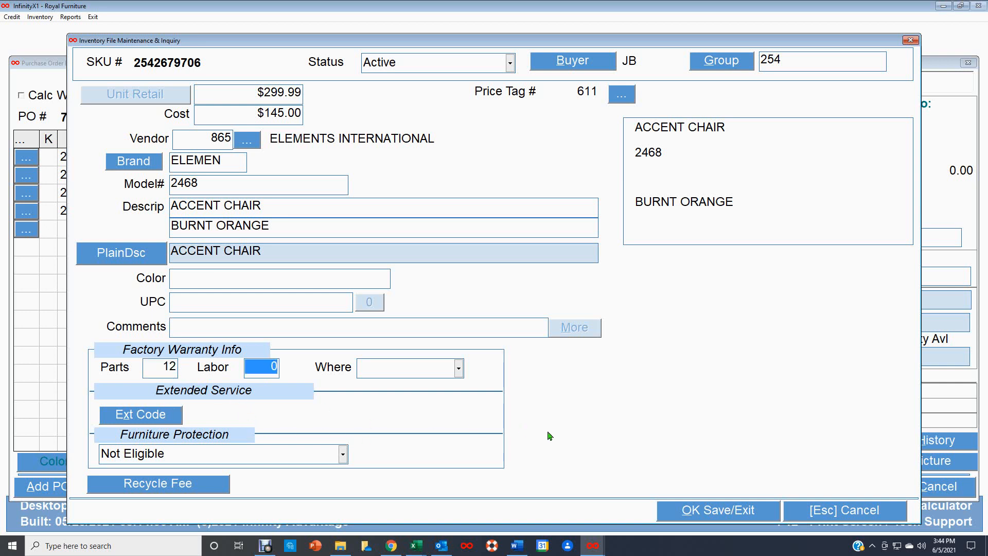
{"action": "type", "text": "12"}
{"action": "key", "text": "Tab"}
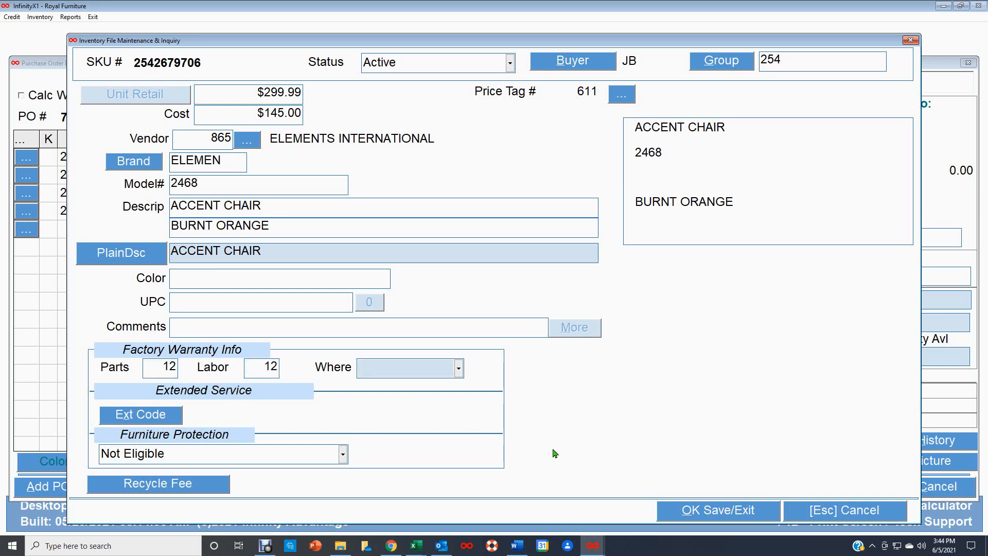
{"action": "left_click", "coordinate": [458, 369]}
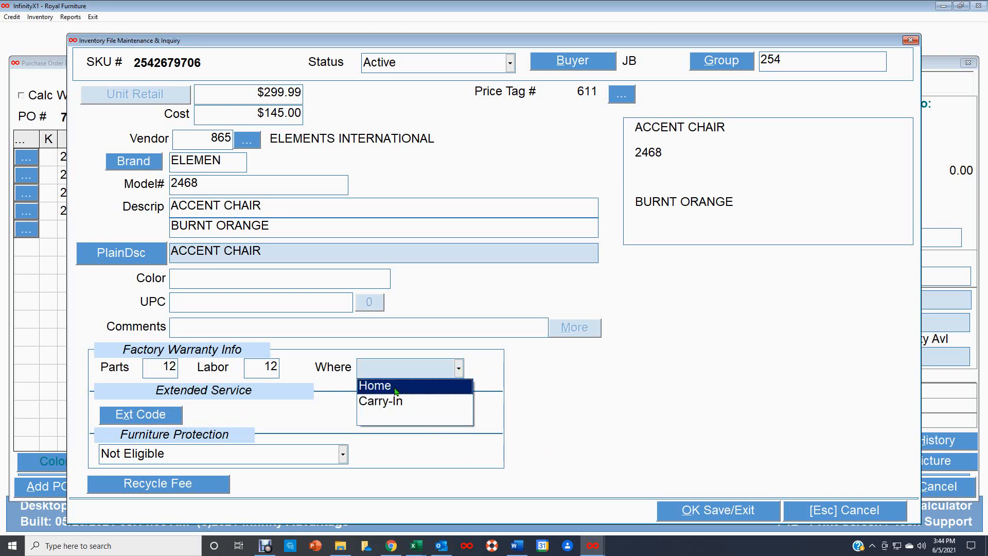
{"action": "left_click", "coordinate": [395, 387]}
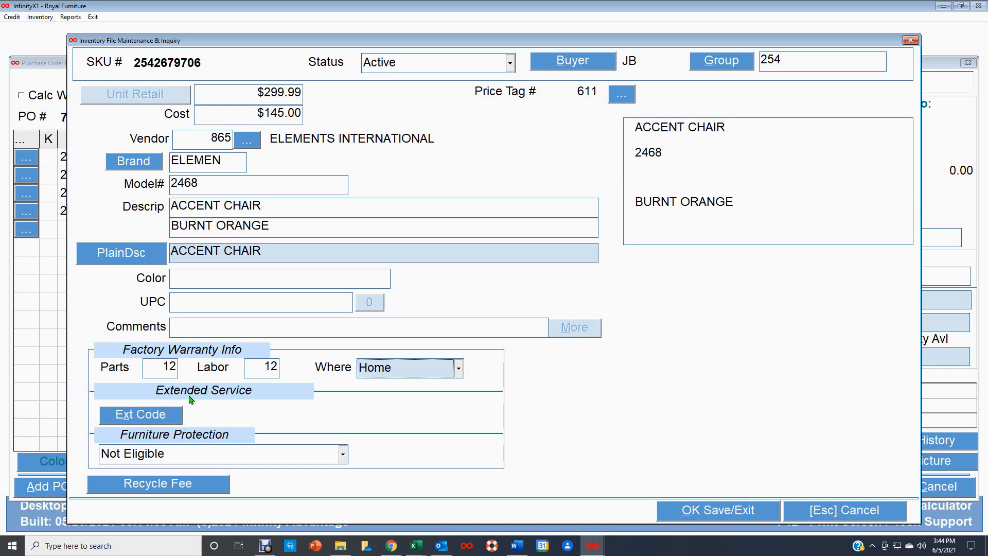
{"action": "left_click", "coordinate": [343, 455]}
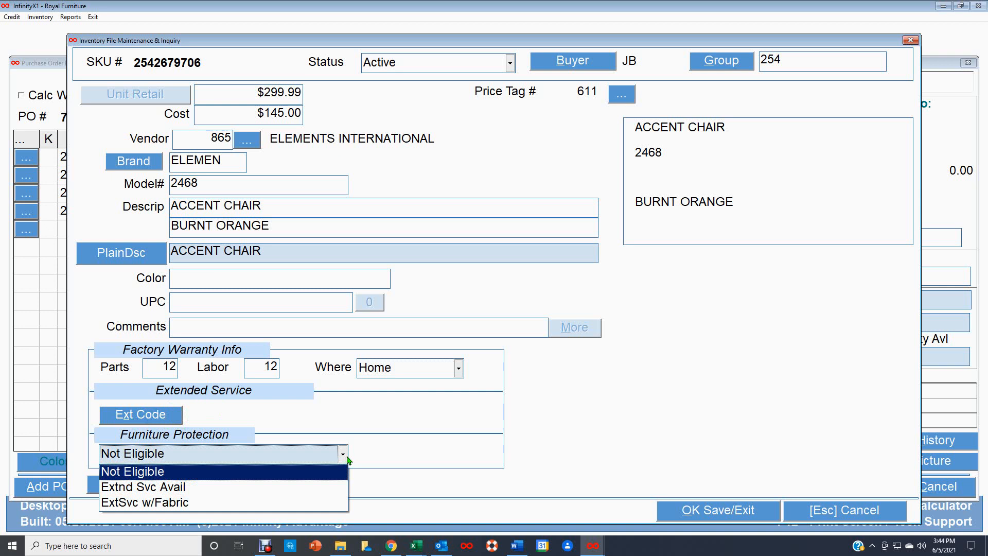
{"action": "left_click", "coordinate": [172, 487]}
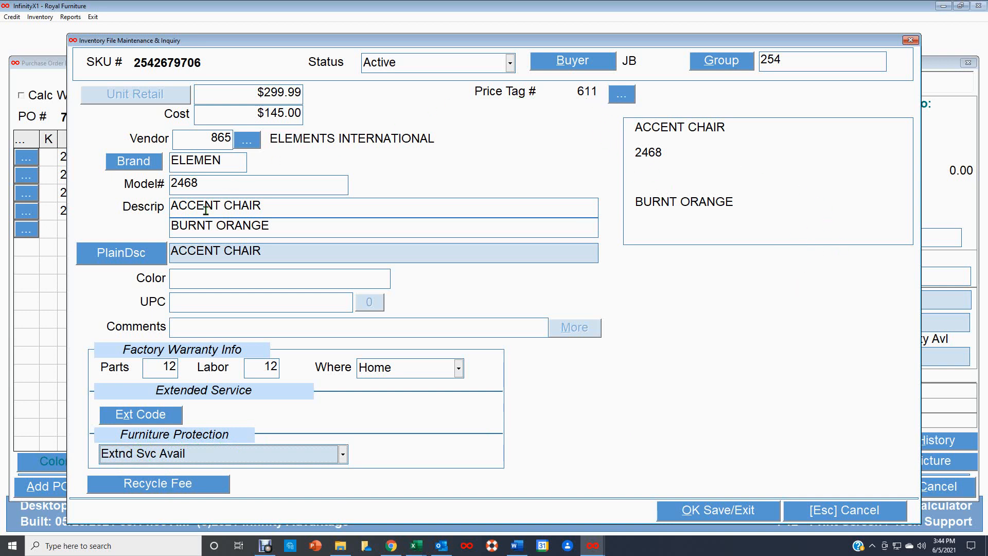
Step: Save the accent chair SKU, add it to PO 74862, and order 48 pieces
{"action": "left_click", "coordinate": [718, 512]}
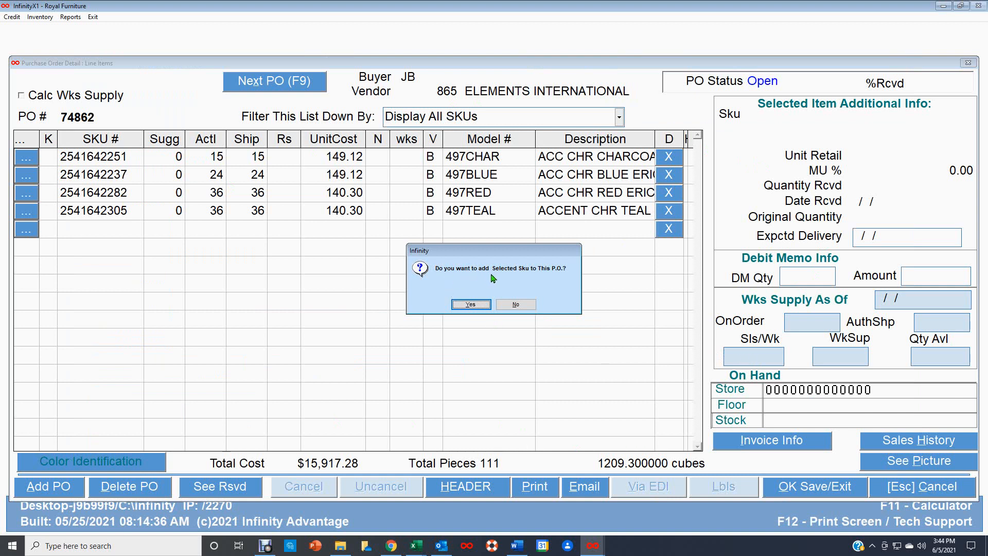
{"action": "left_click", "coordinate": [477, 306]}
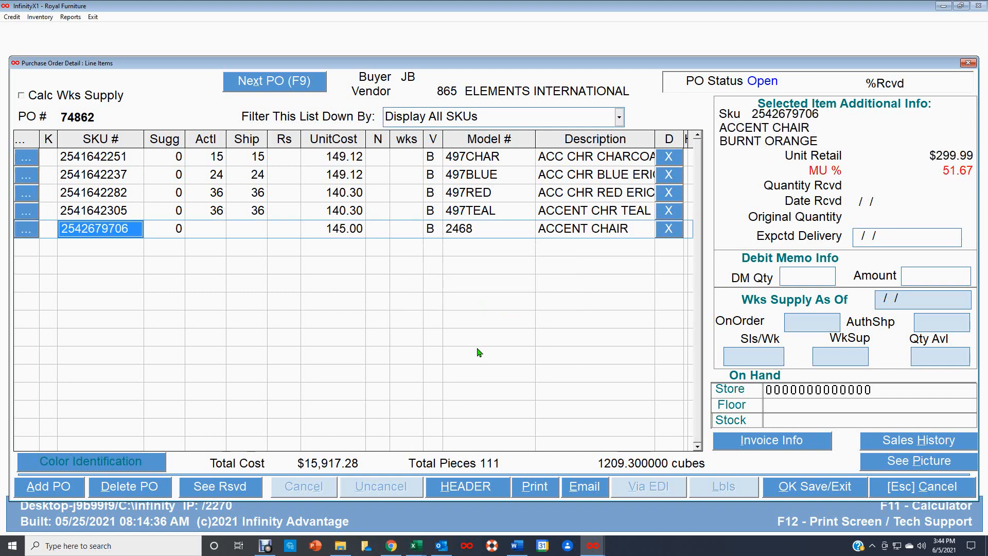
{"action": "left_click", "coordinate": [204, 228]}
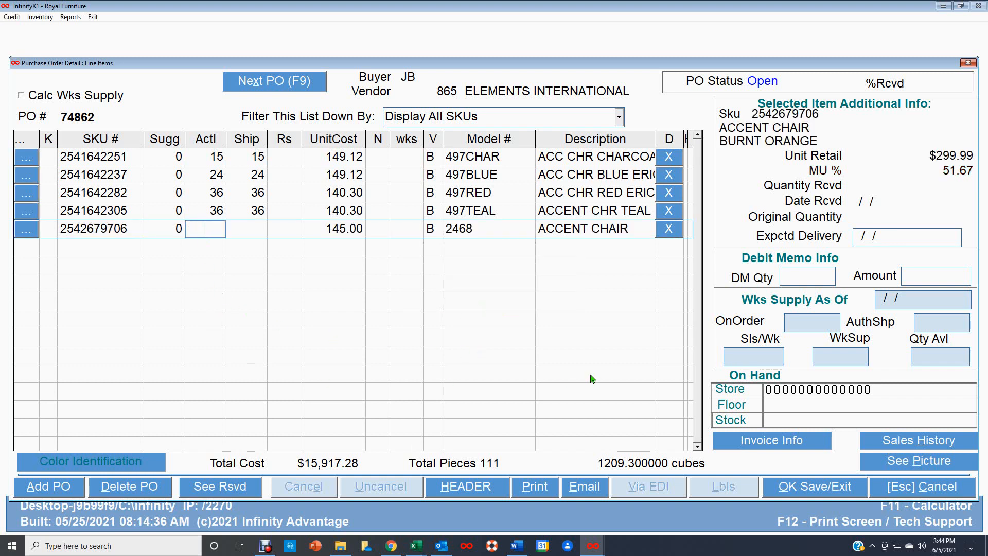
{"action": "type", "text": "48"}
{"action": "key", "text": "Return"}
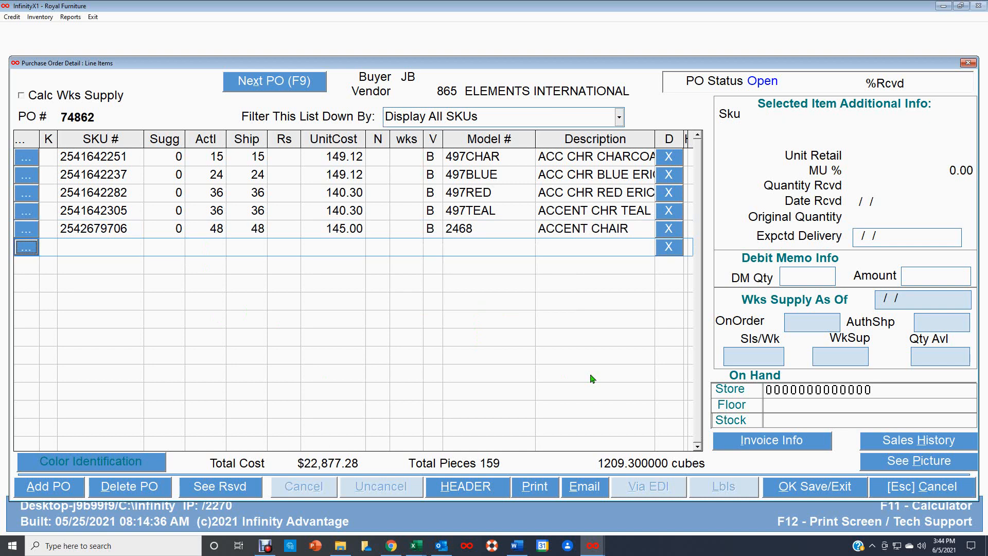